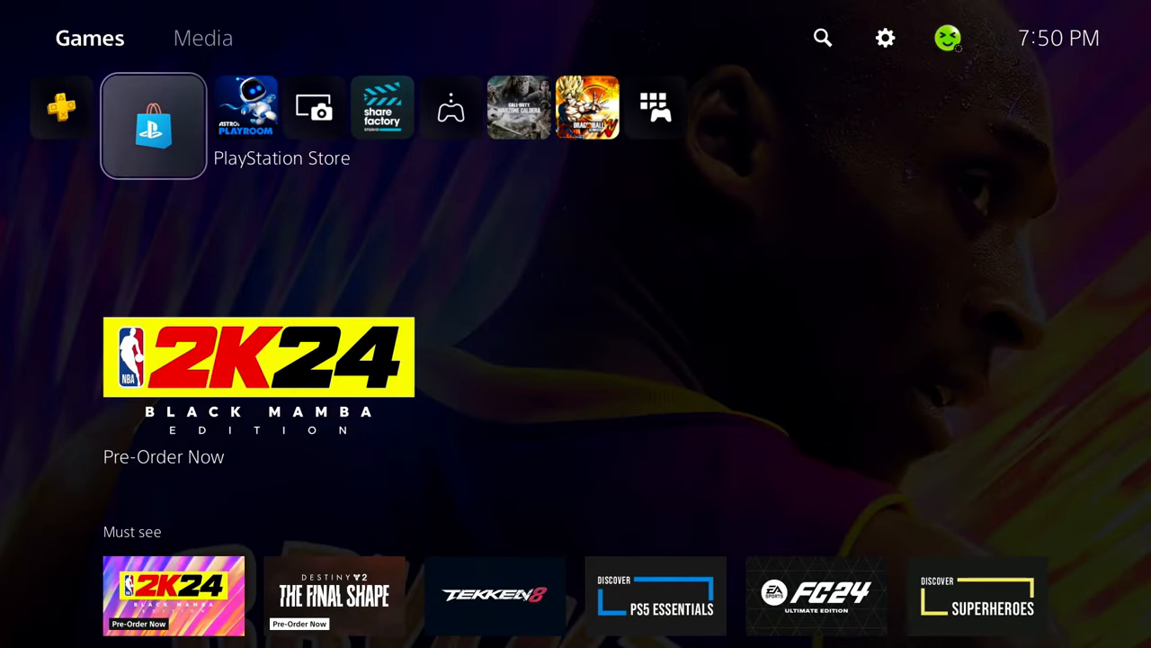
Browse across PlayStation Store, ASTRO's PLAYROOM and Media Gallery, then bring up the control centre.
key("Right")
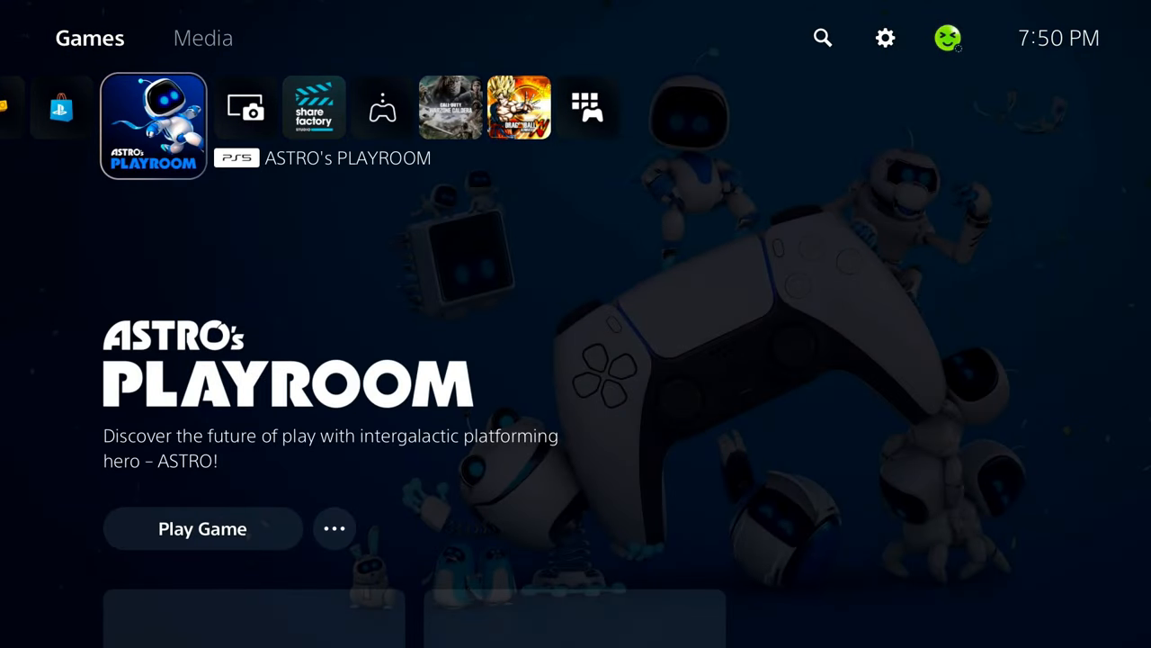
key("Right")
key("Right")
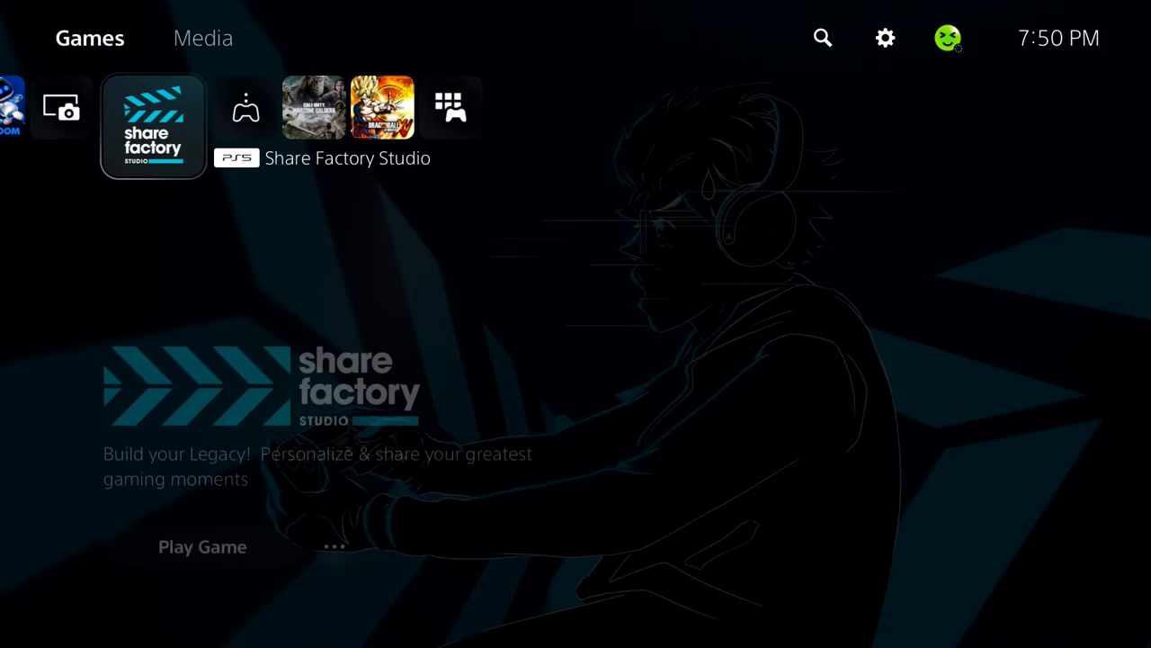
key("Left")
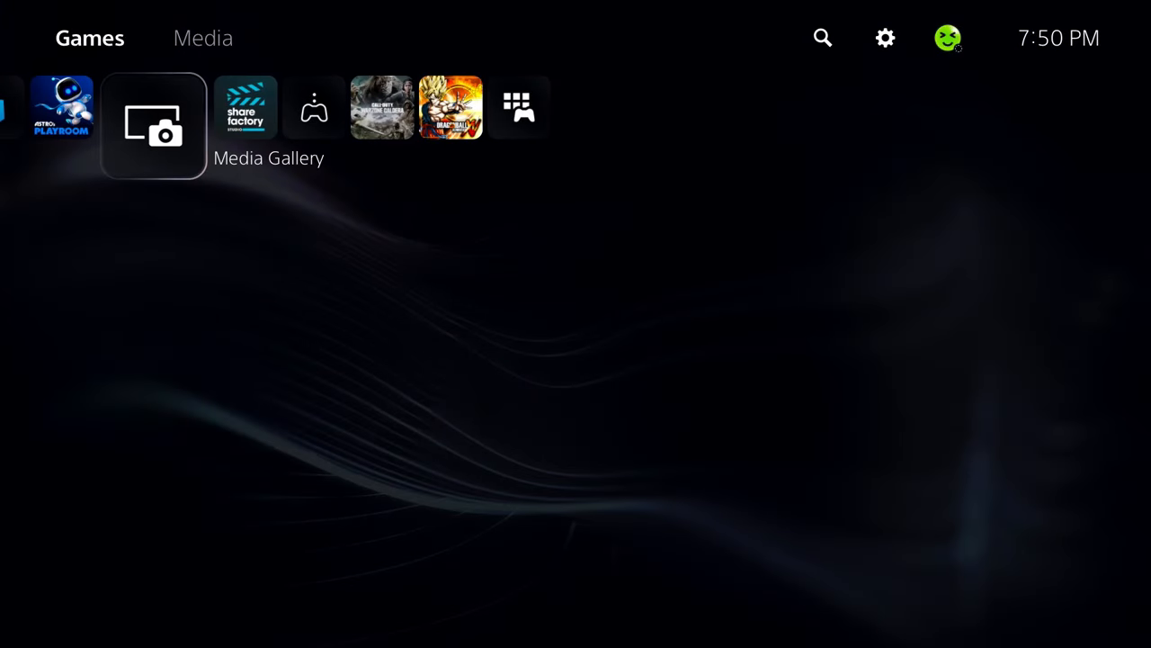
key("Left")
From the control centre's Switcher, use ASTRO's PLAYROOM options to choose Close Game.
key("Down")
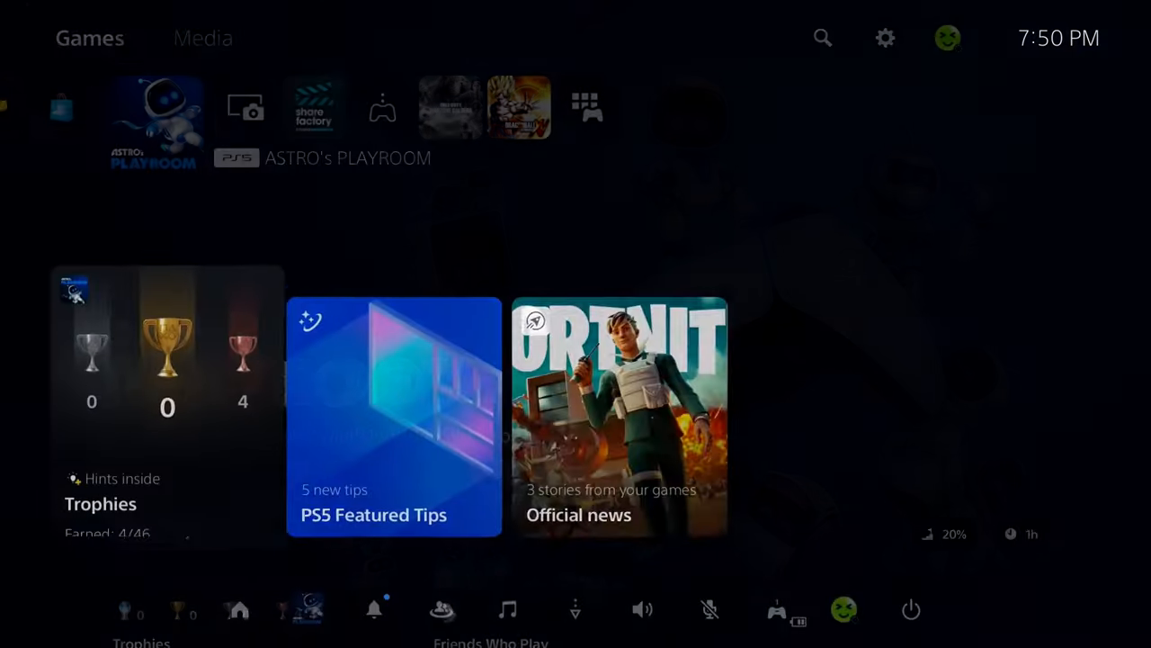
key("Down")
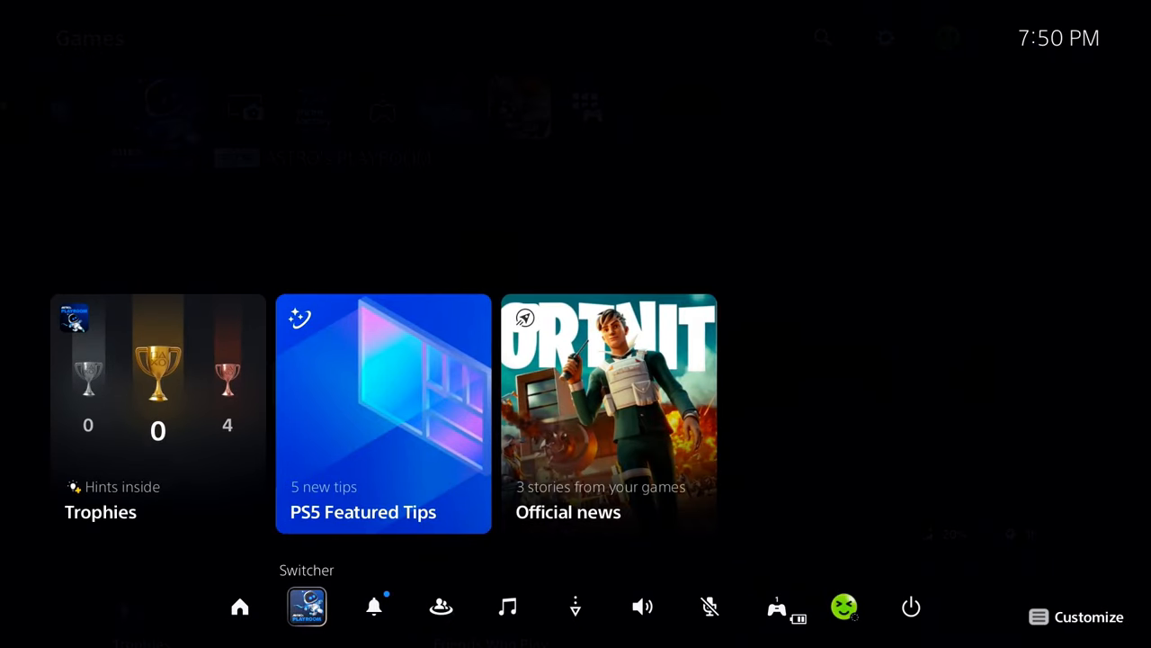
key("Return")
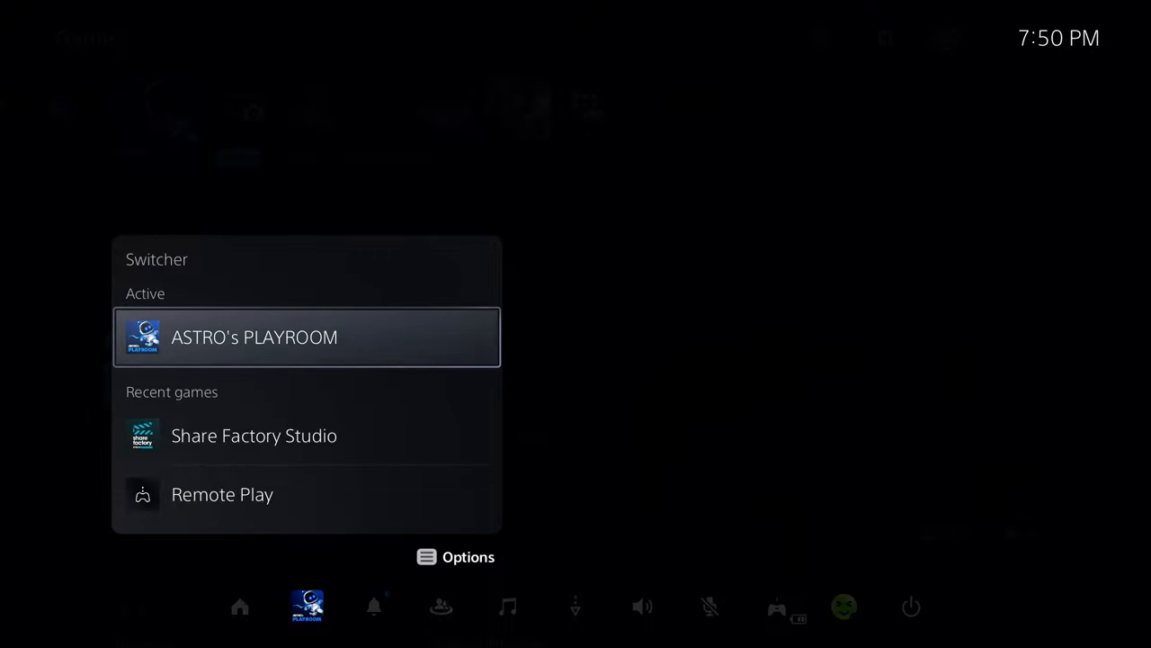
key("Return")
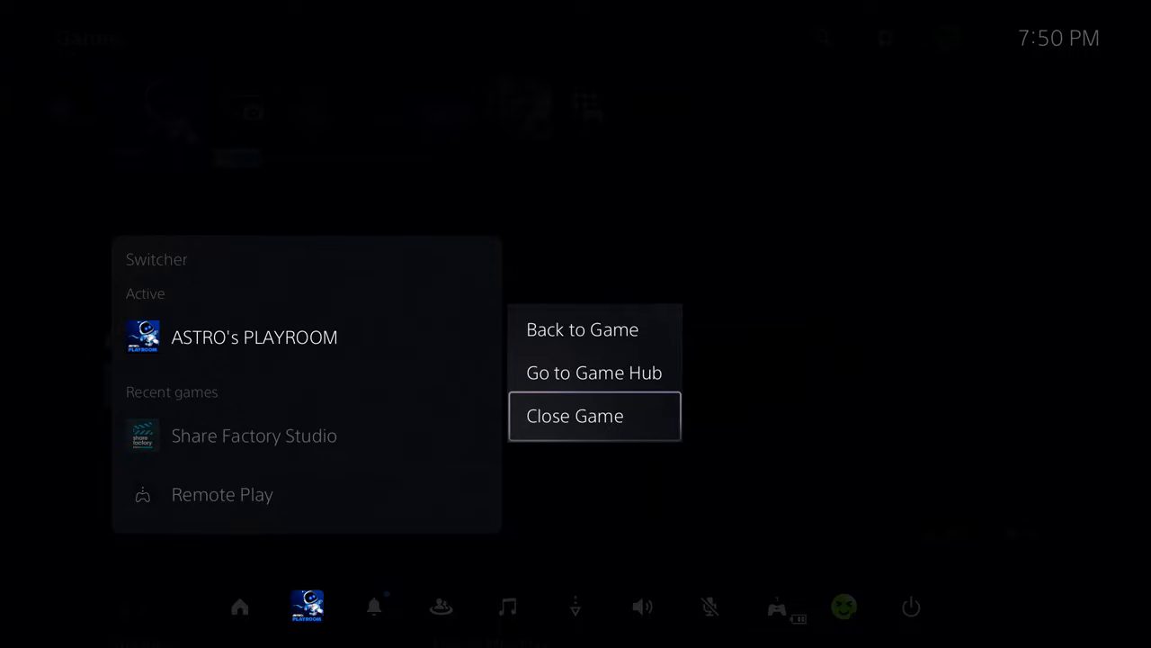
key("Return")
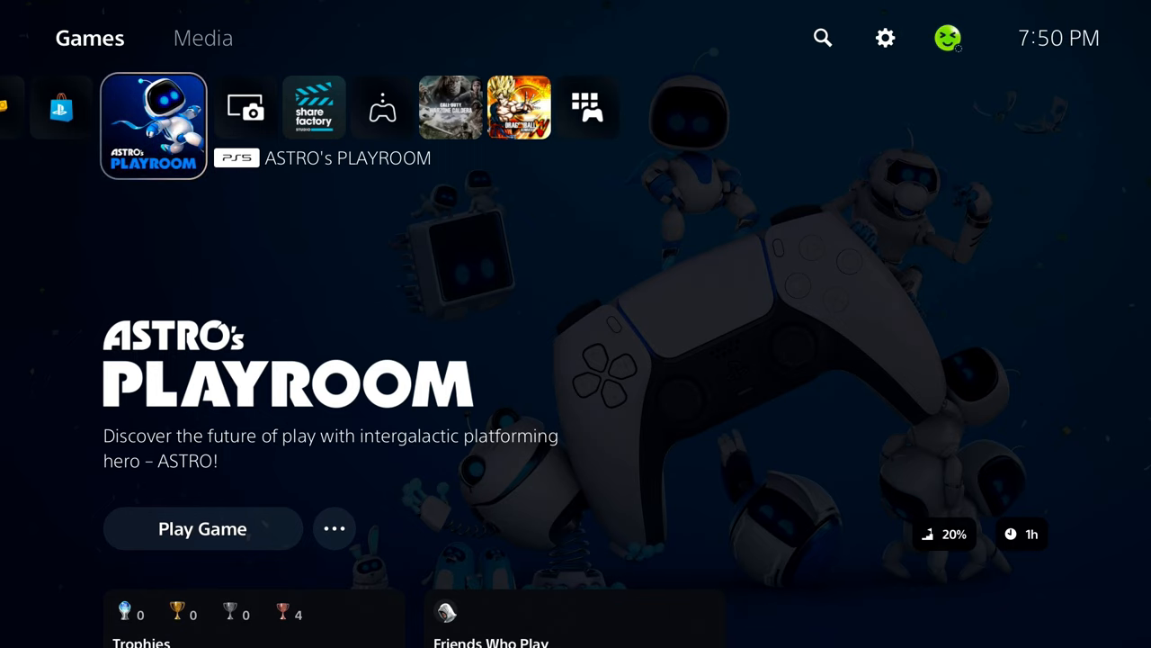
Reach the control centre's power options and pick Turn Off PS5.
key("Right")
key("super")
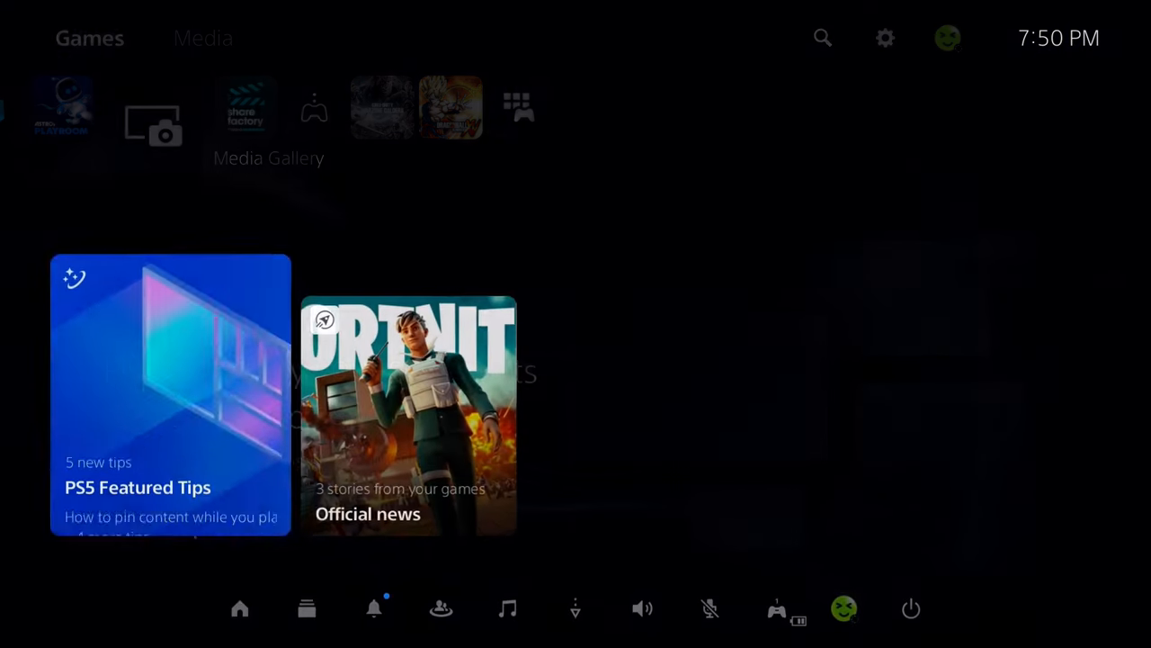
key("Down")
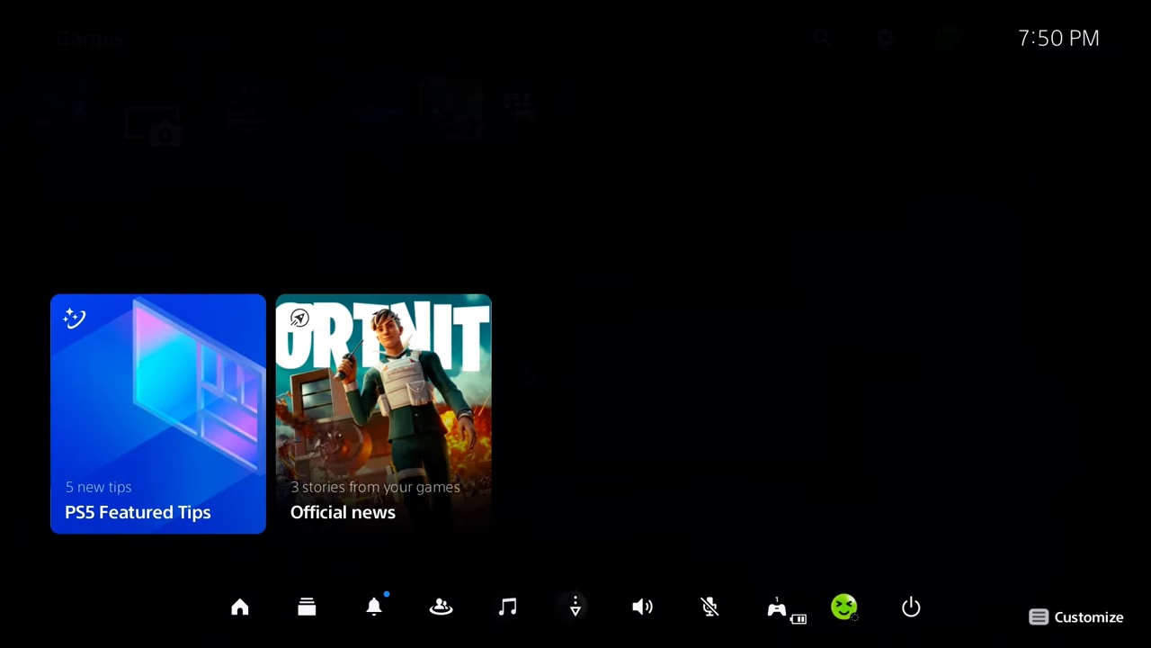
key("End")
key("Return")
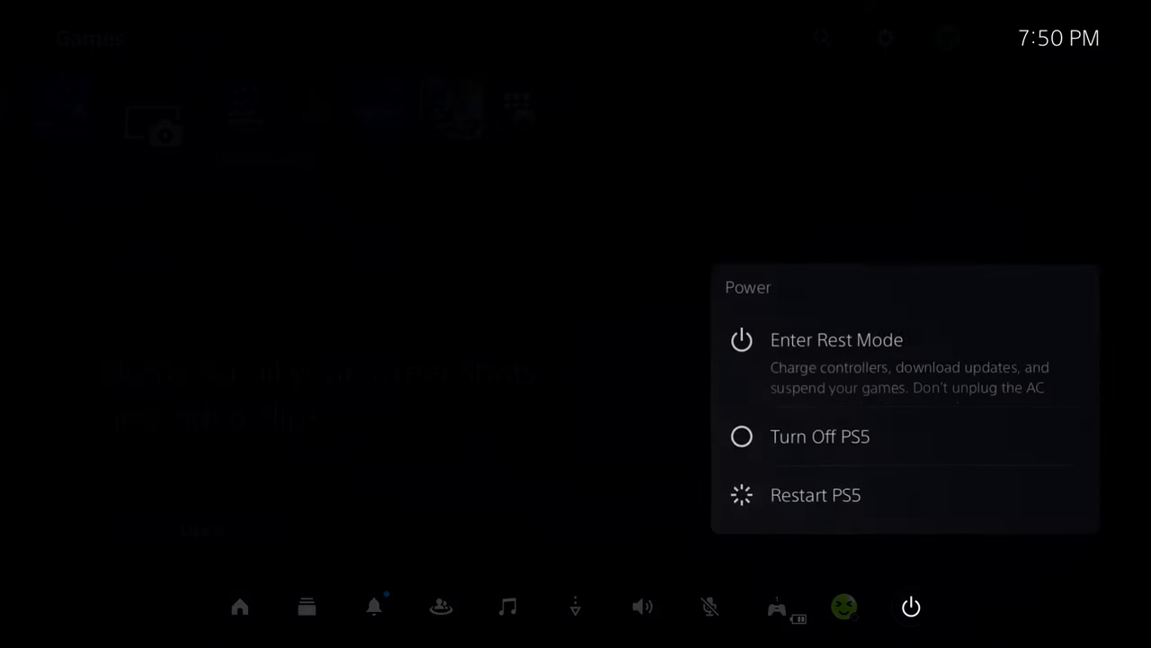
key("Down")
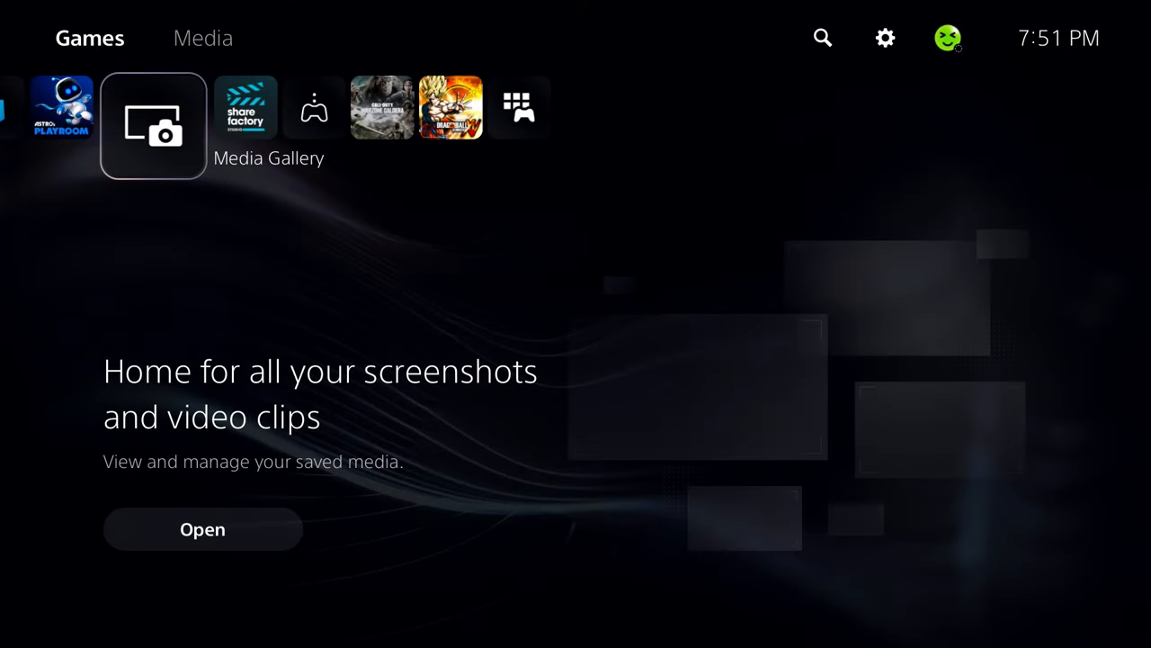
Move across the Games home row past ASTRO's PLAYROOM and Media Gallery into the Settings menu.
key("Left")
key("Left")
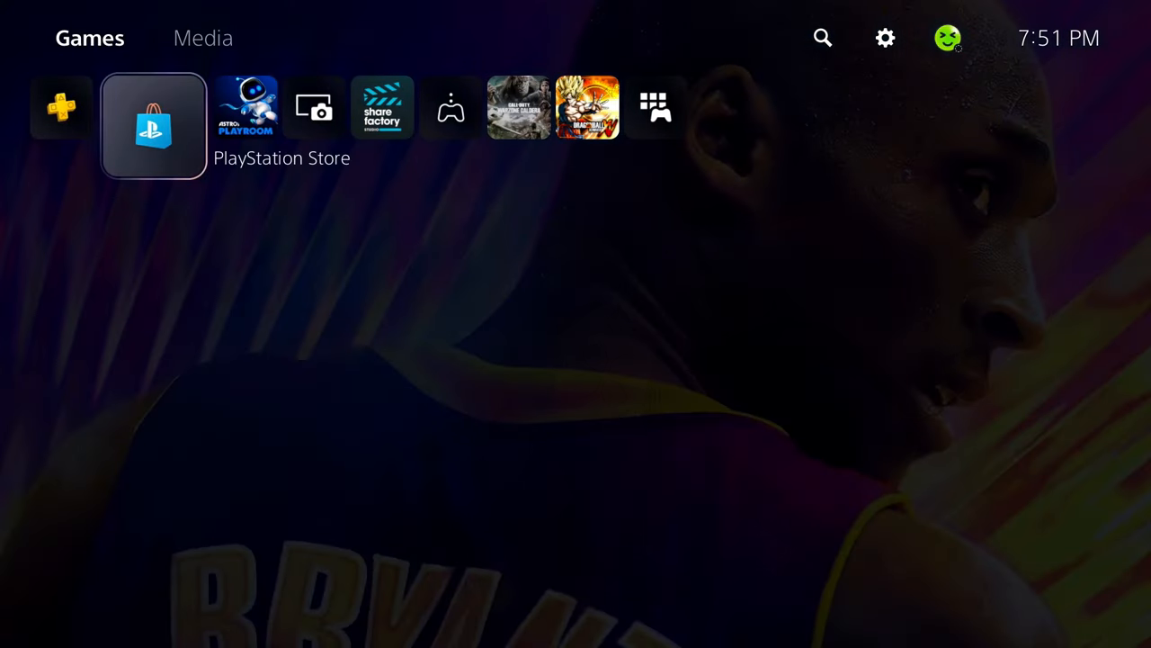
key("Right")
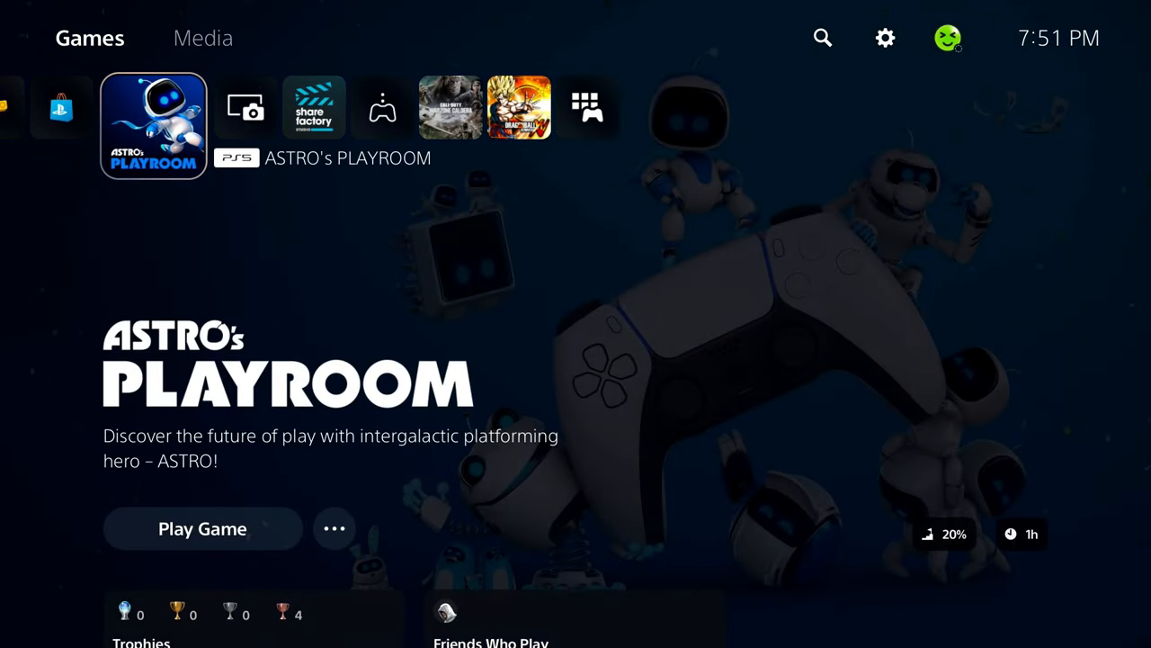
key("Right")
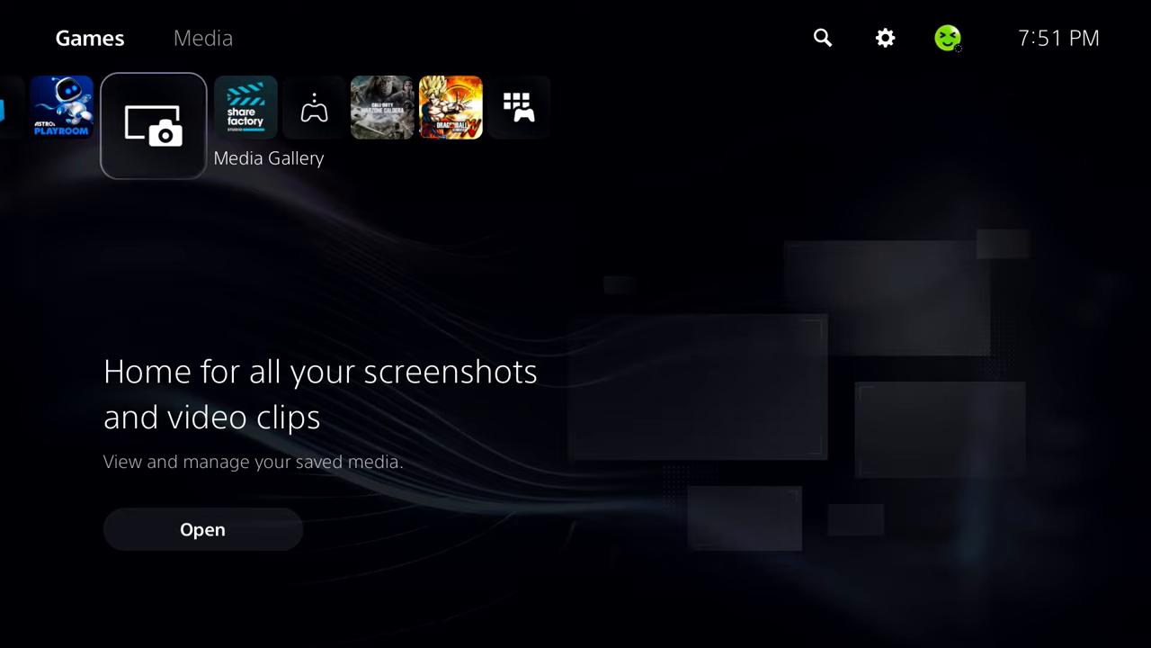
key("Left")
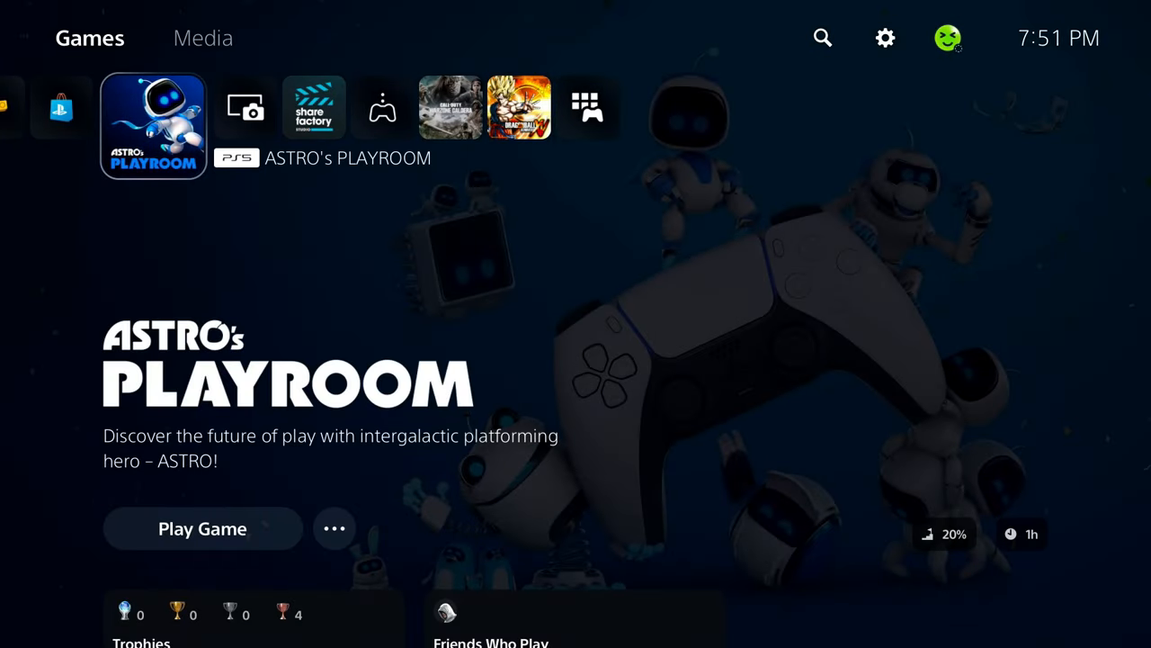
key("Right")
key("Right")
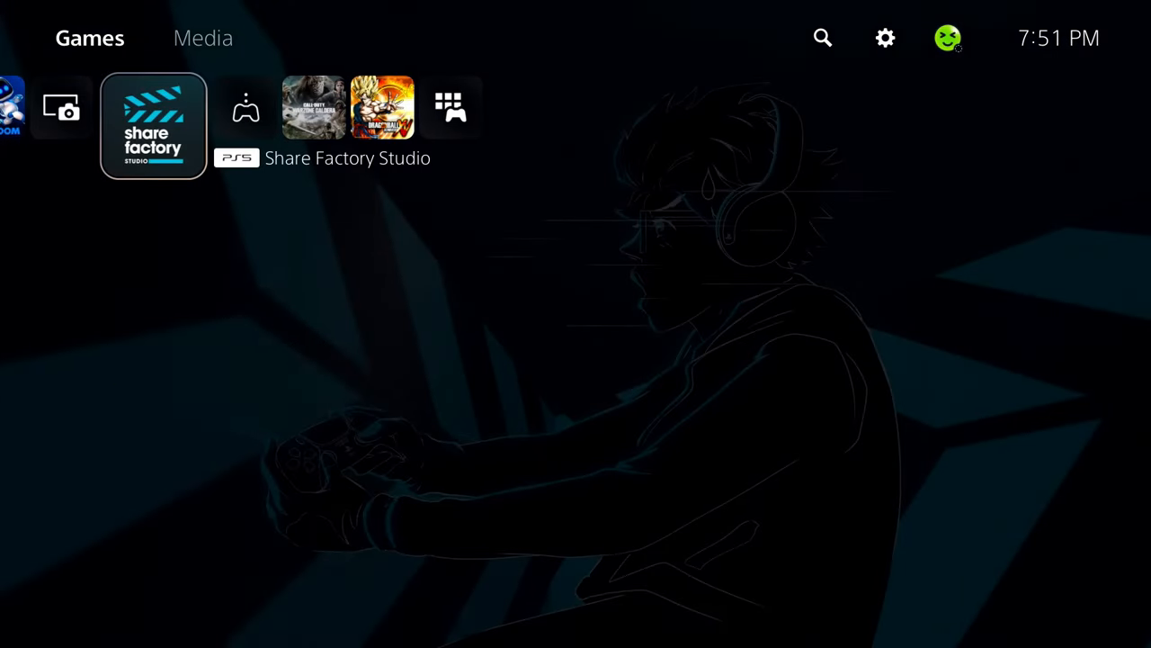
key("Return")
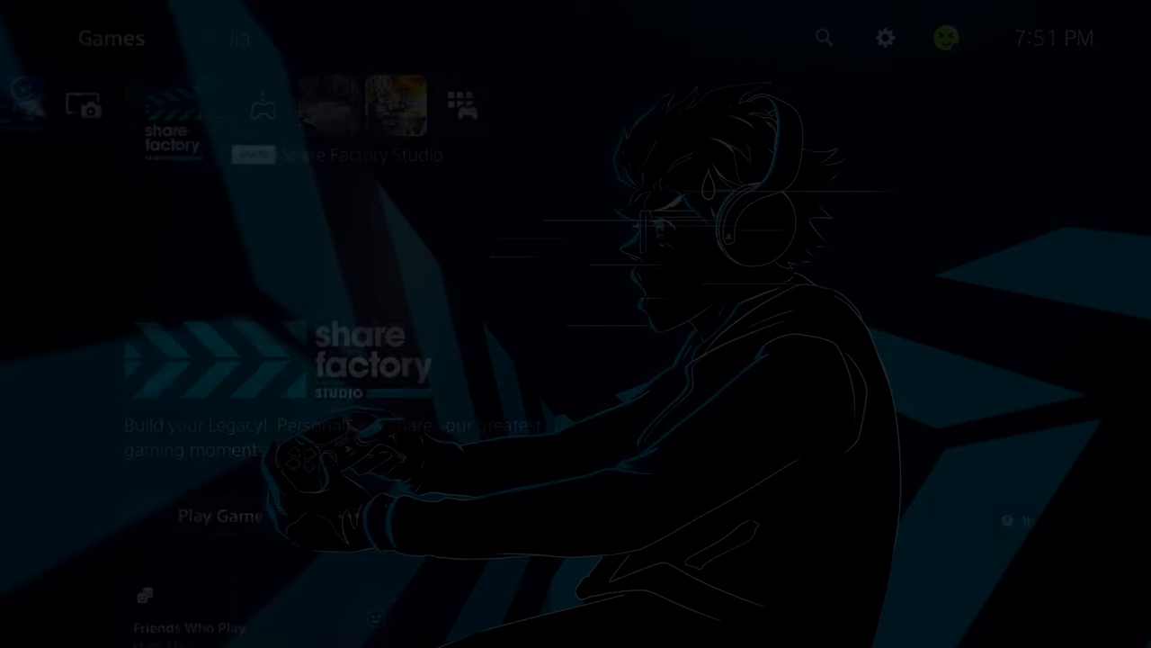
Go into System > System Software > System Software Update and Settings.
key("Down")
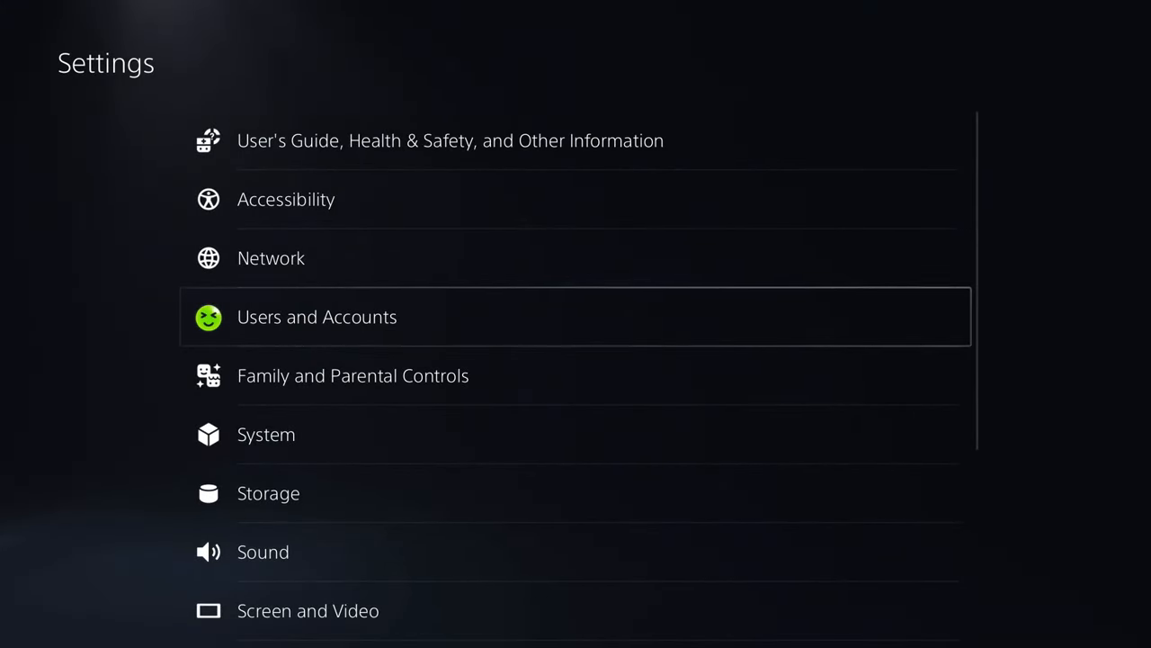
key("Down")
key("Down")
key("Return")
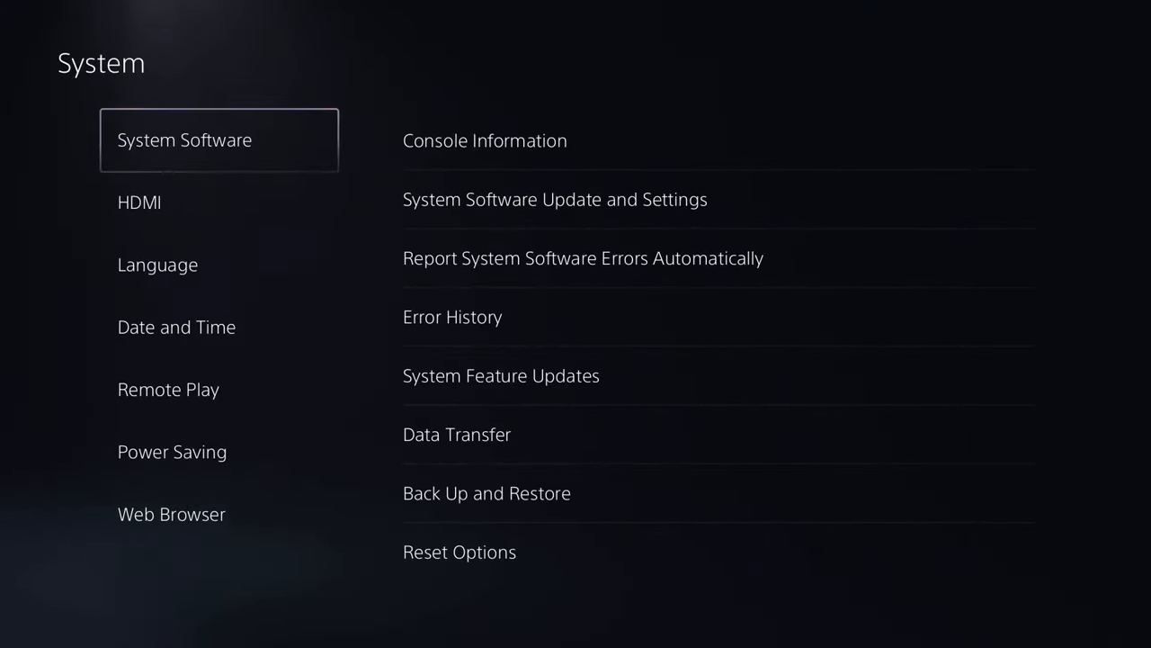
key("Return")
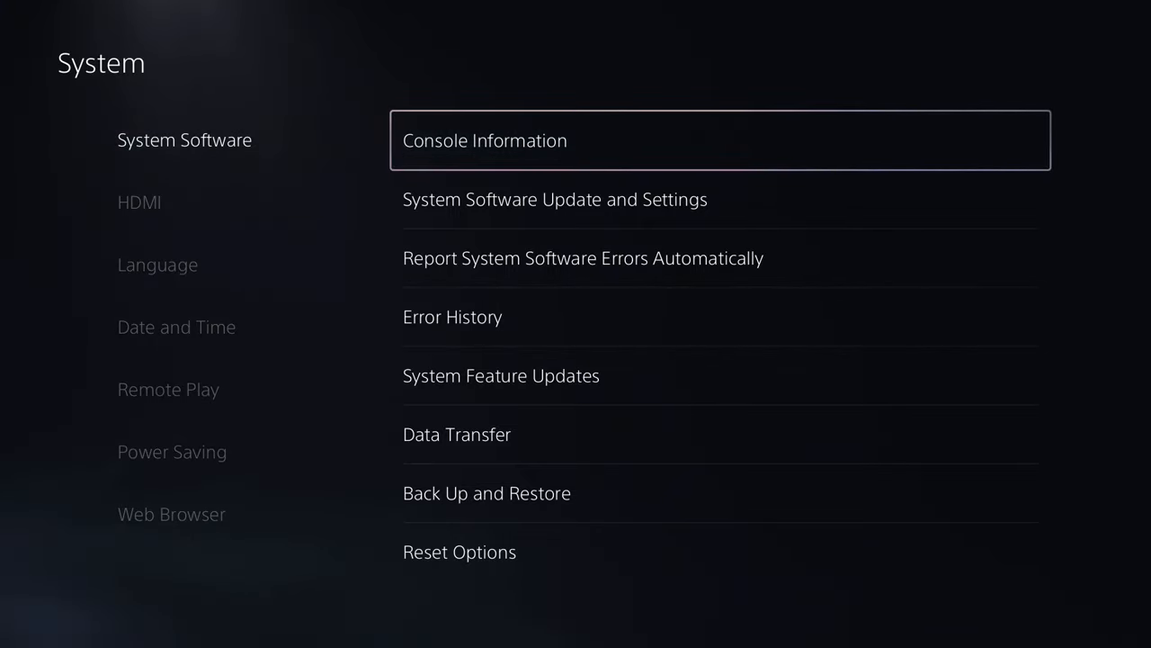
key("Down")
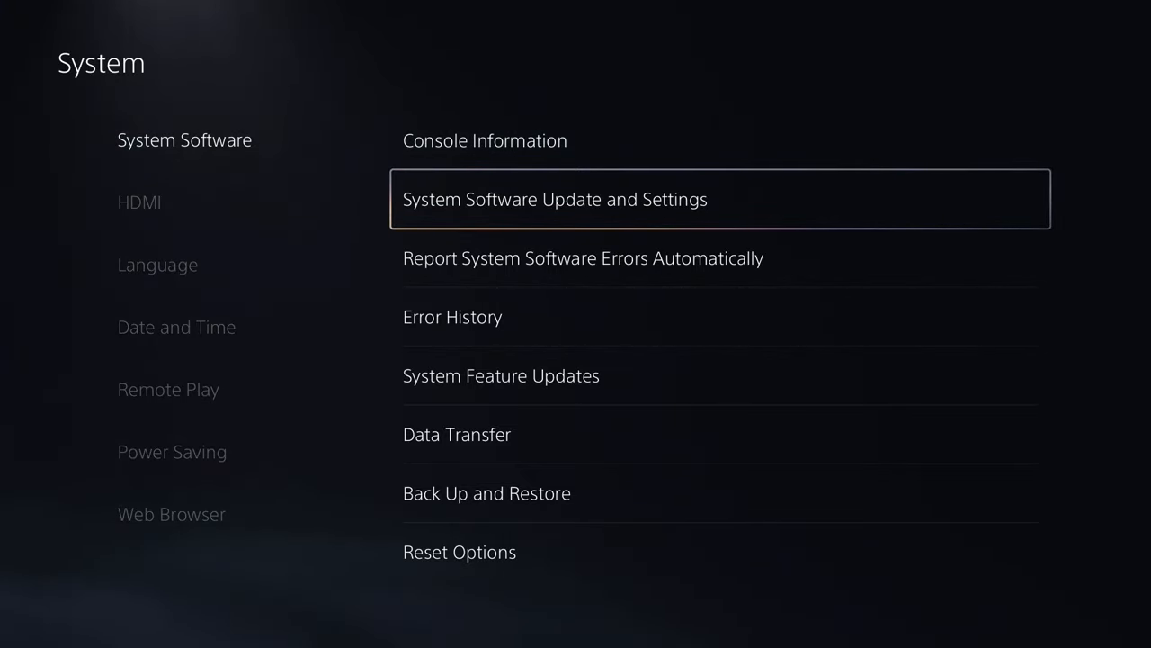
key("Return")
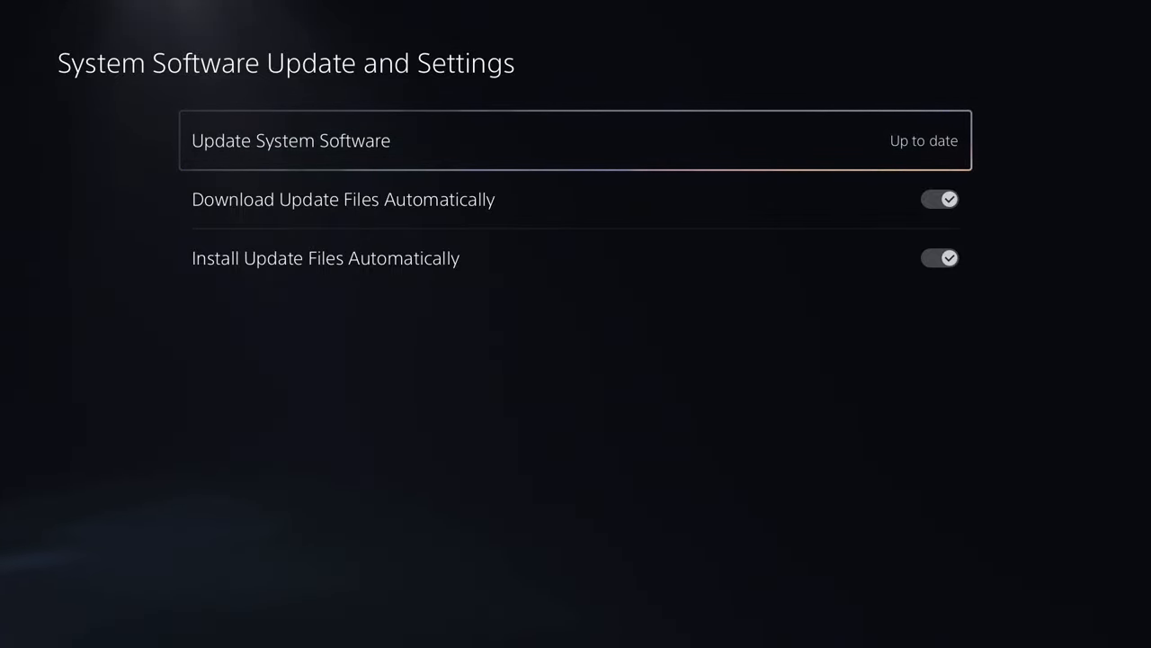
Run Update Using Internet, acknowledge the latest version is installed, and back out to Settings.
key("Return")
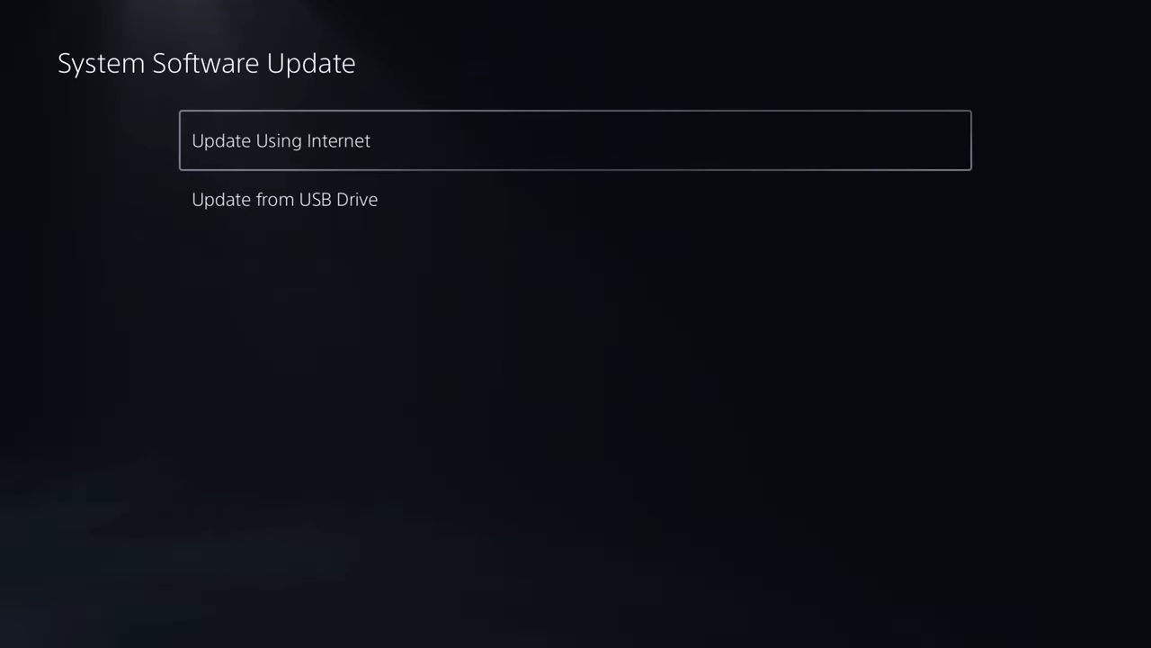
key("Return")
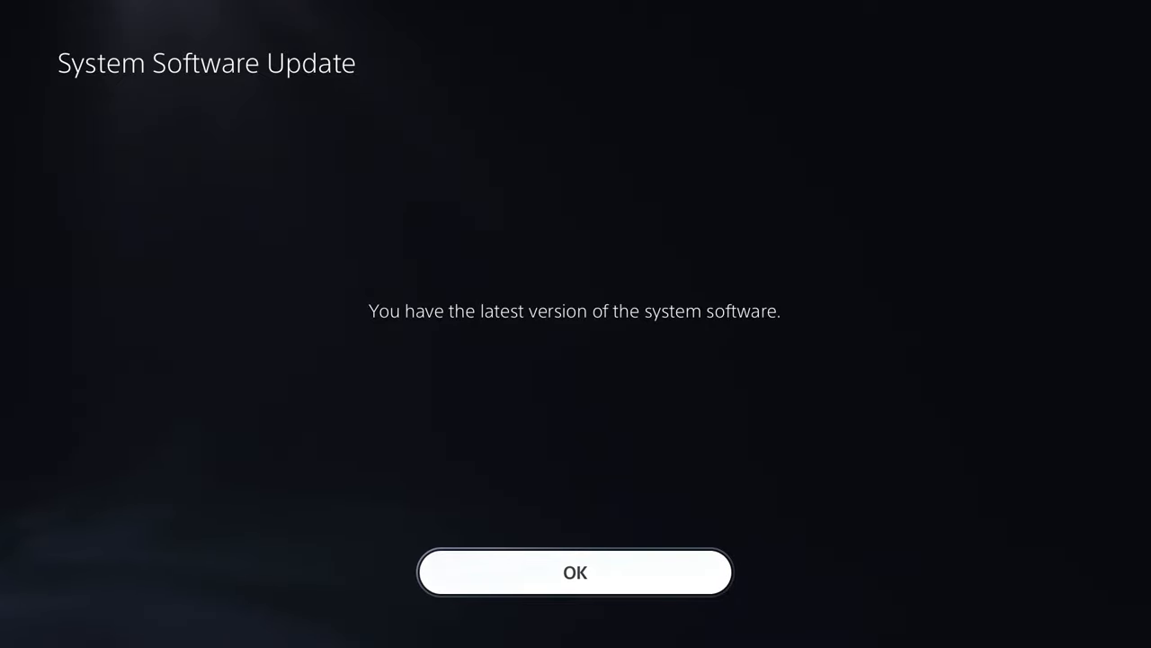
key("Return")
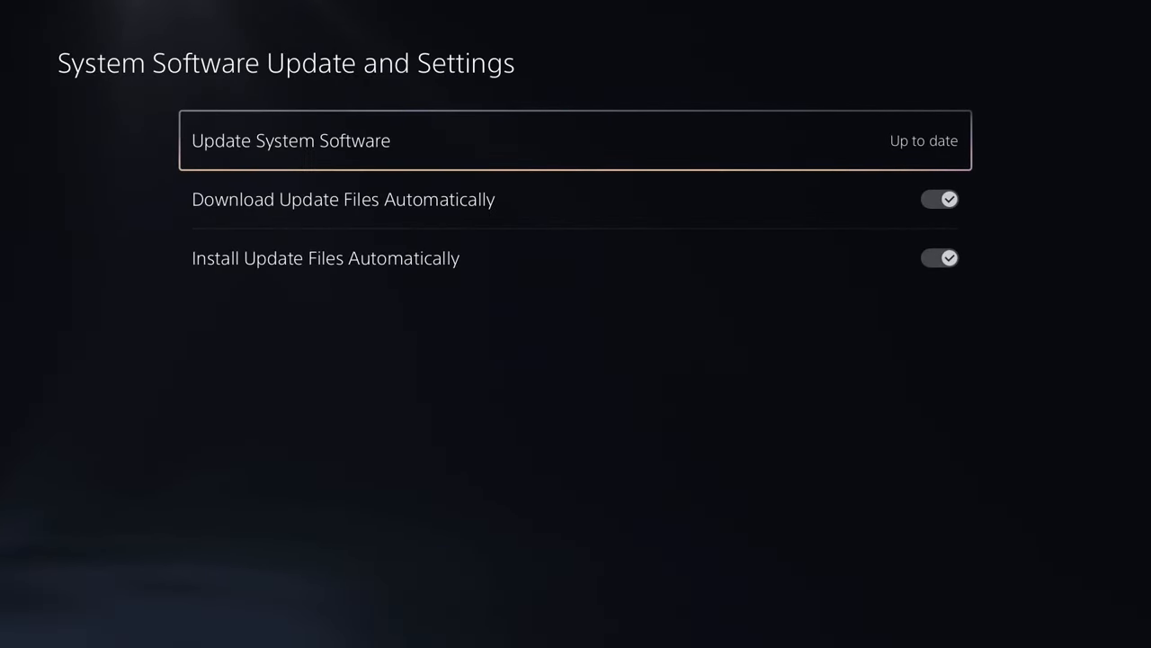
key("Escape")
key("Escape")
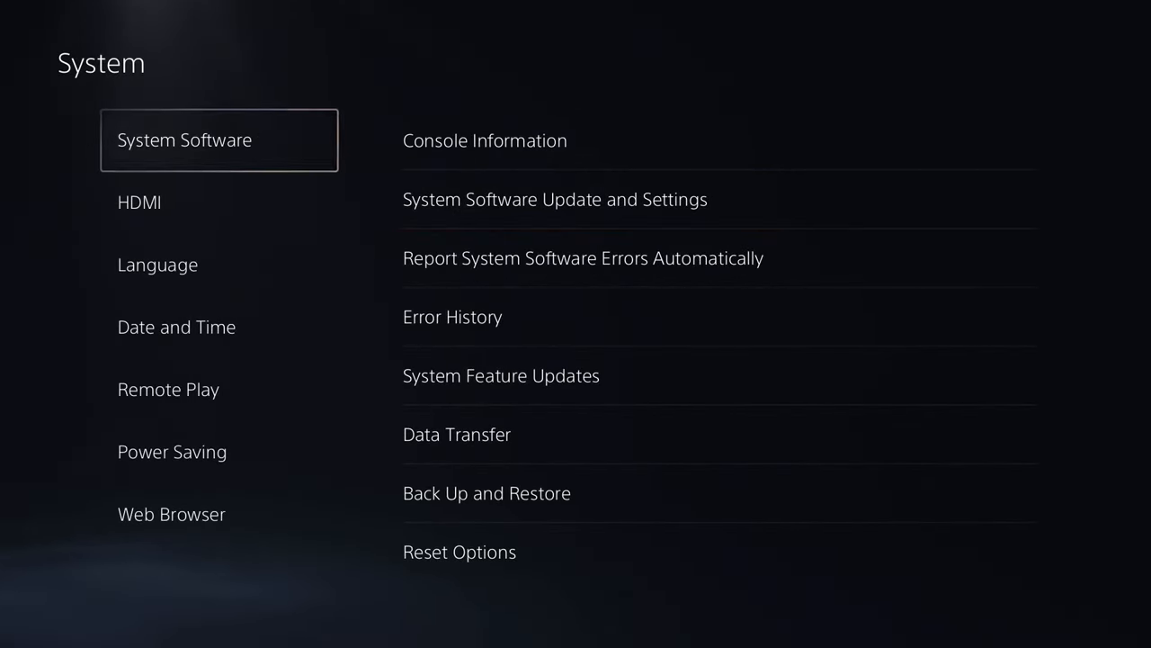
key("Escape")
key("Escape")
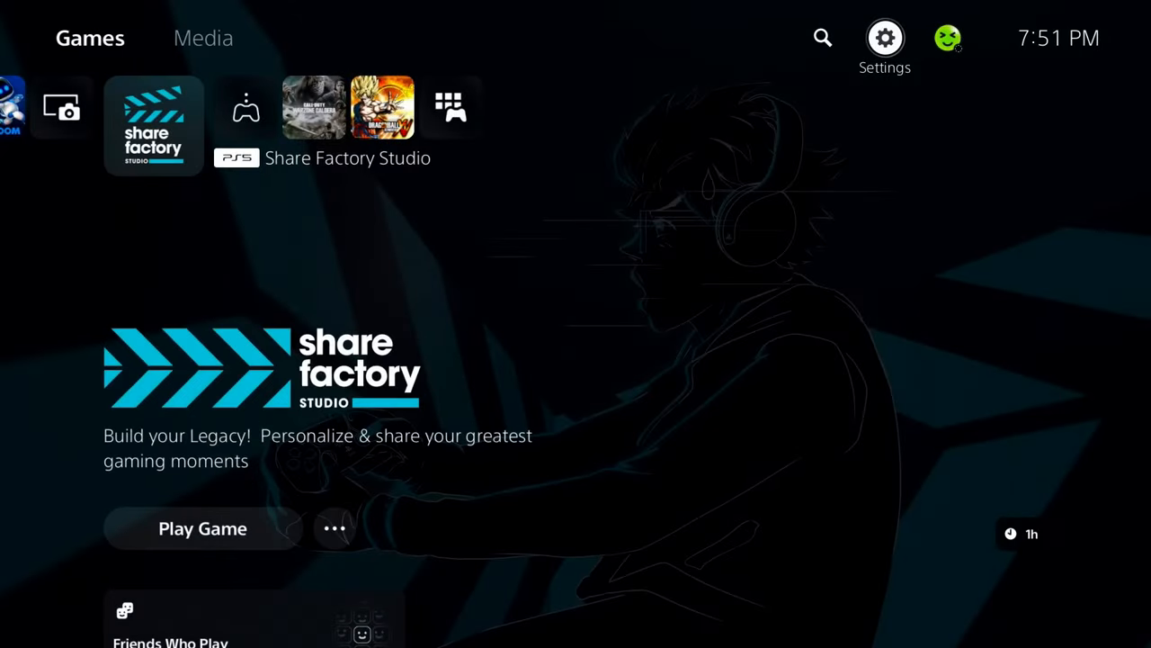
Highlight ASTRO's PLAYROOM, bring up its options menu and settle on Delete.
key("Left")
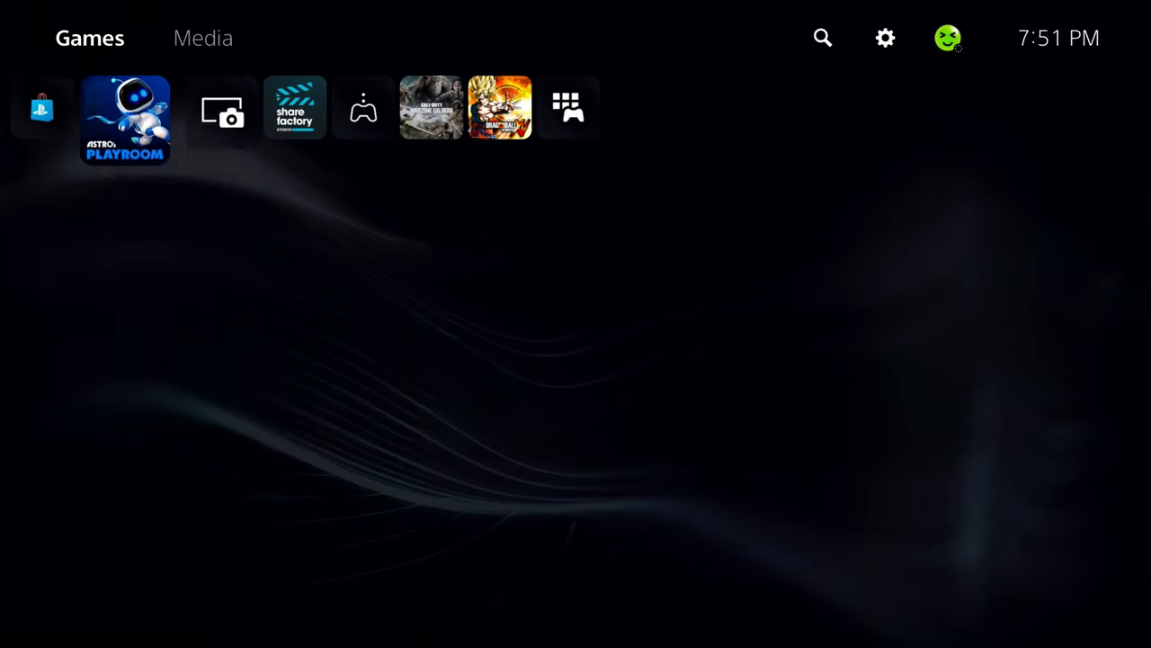
key("F1")
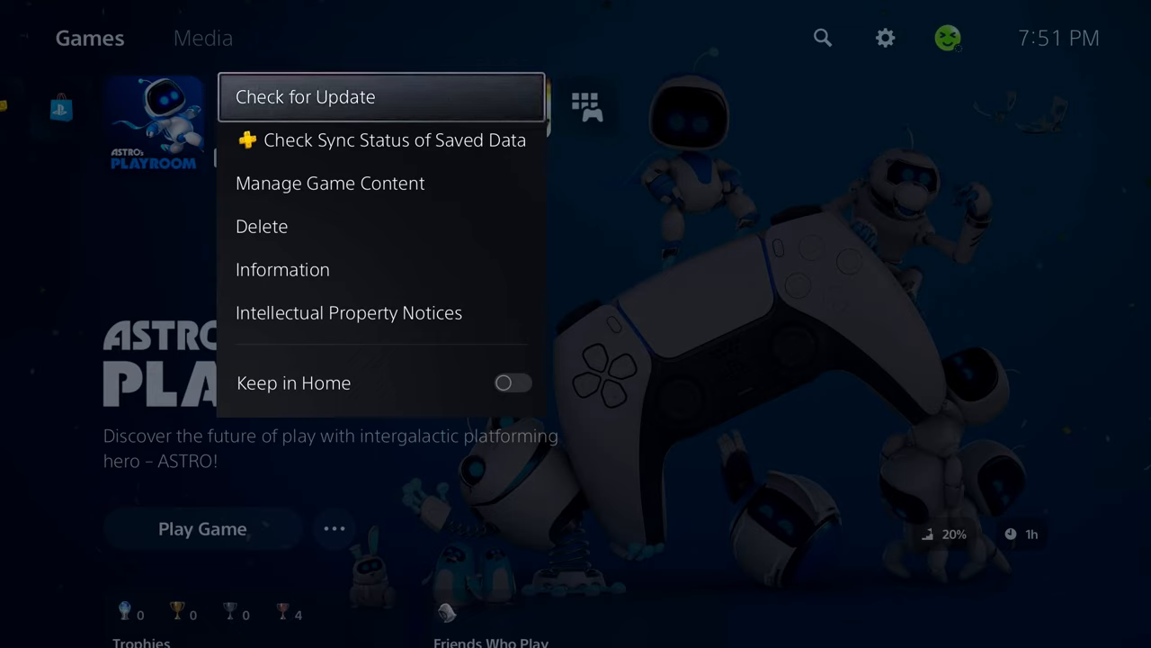
key("Down")
key("Down")
key("Down")
key("Up")
key("Up")
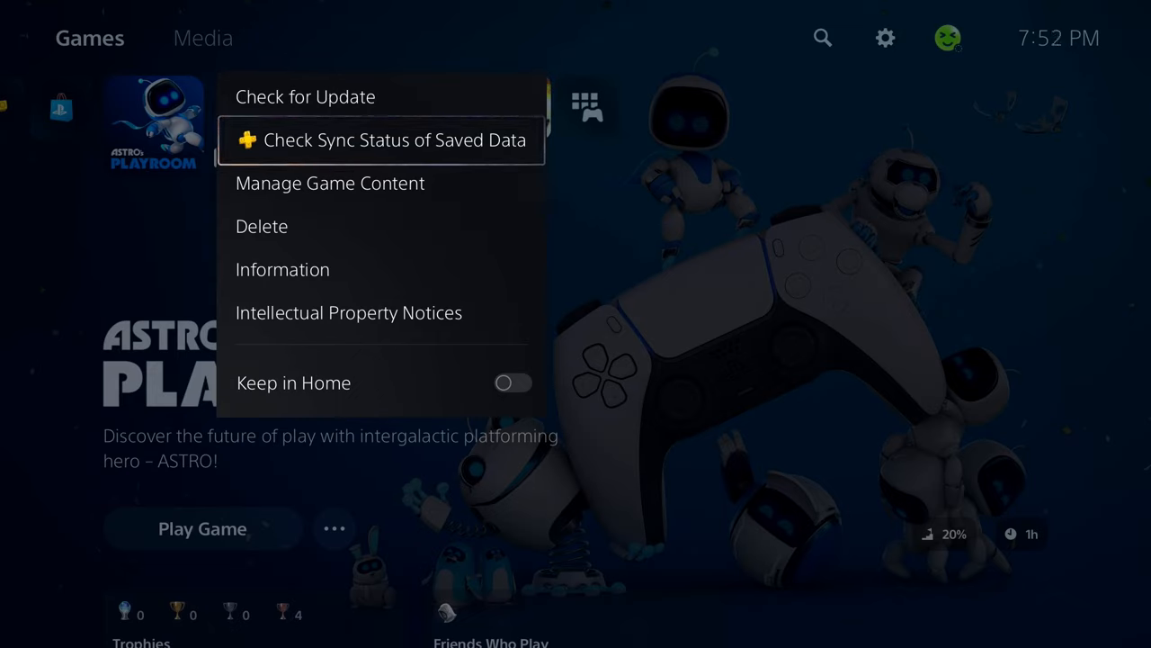
key("Down")
key("Down")
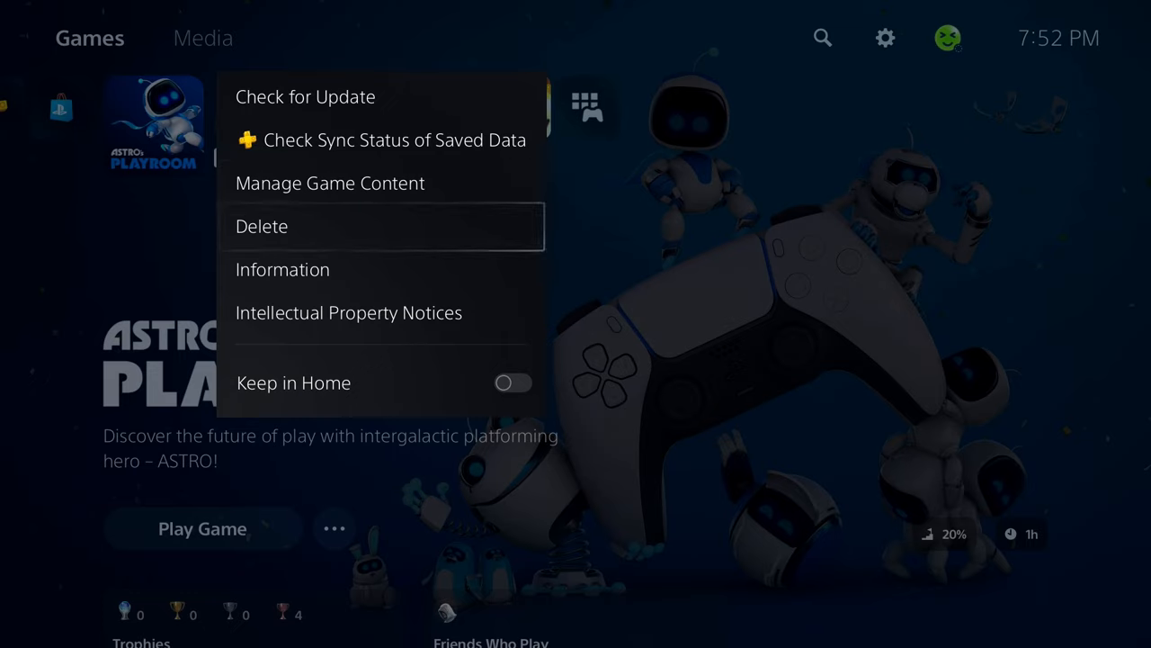